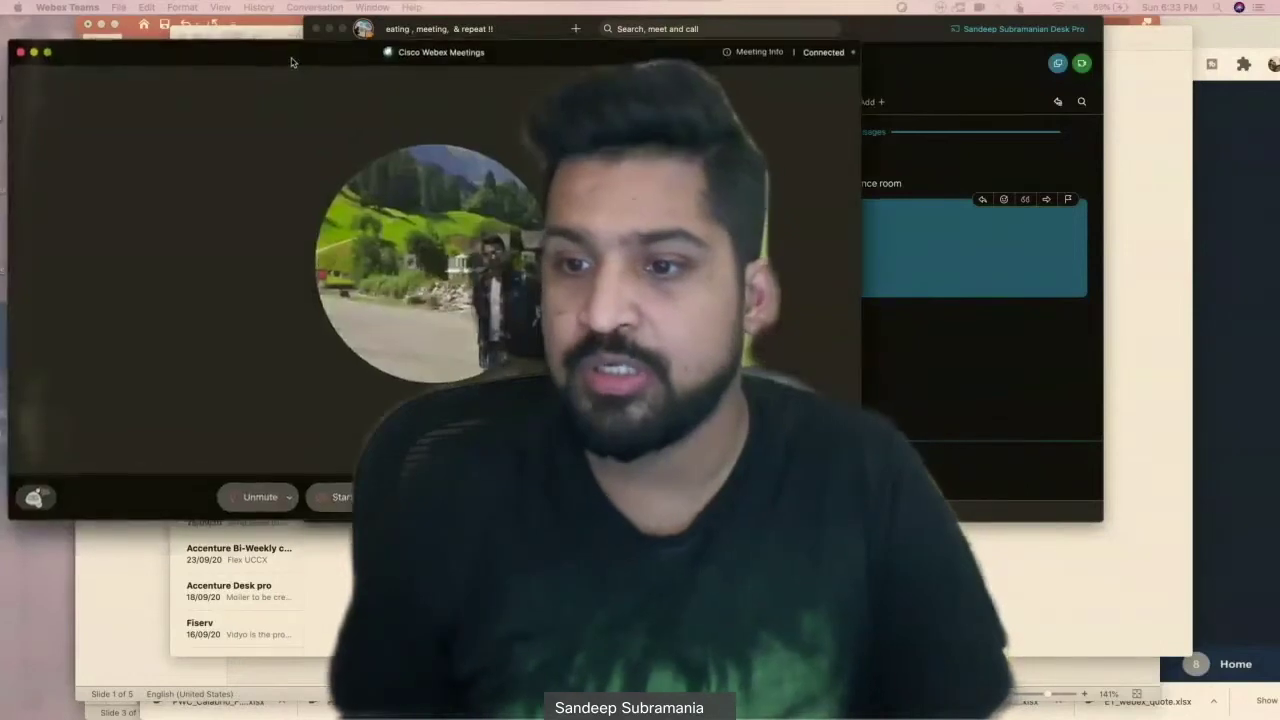
# Move the Webex meeting window into view and maximize it to full screen
pyautogui.moveTo(295, 59); pyautogui.dragTo(376, 69)
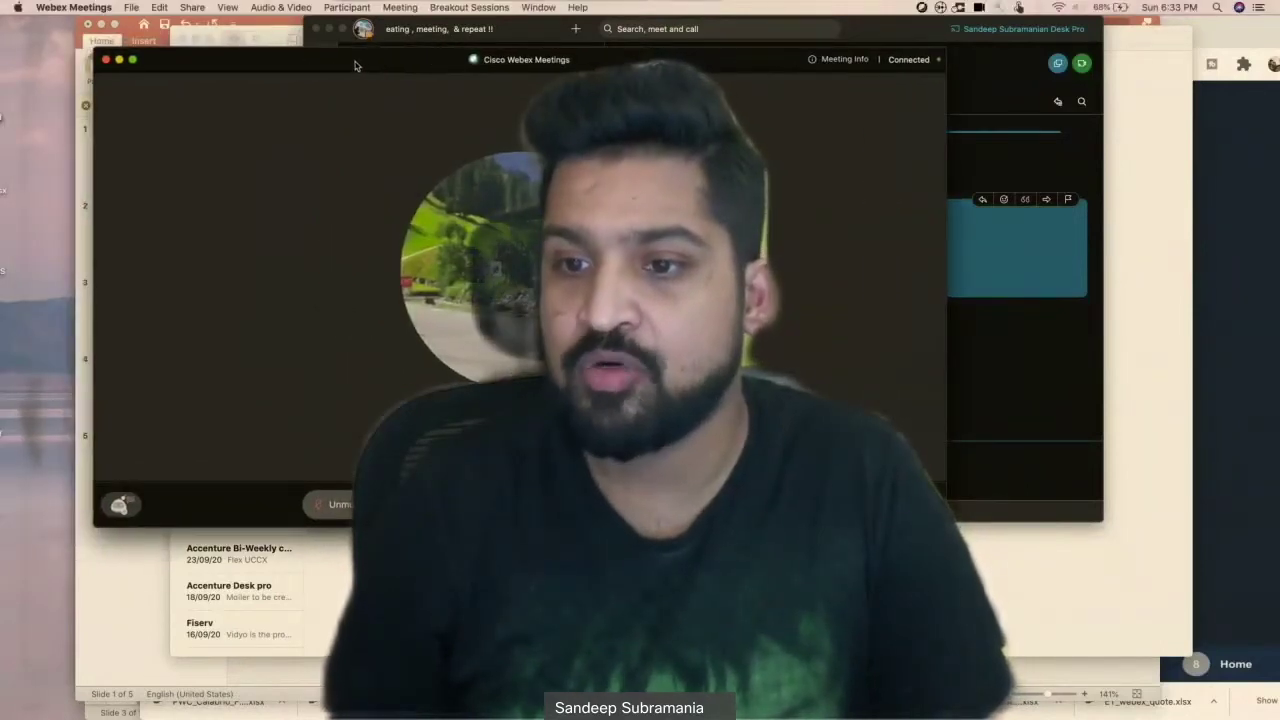
pyautogui.doubleClick(355, 61)
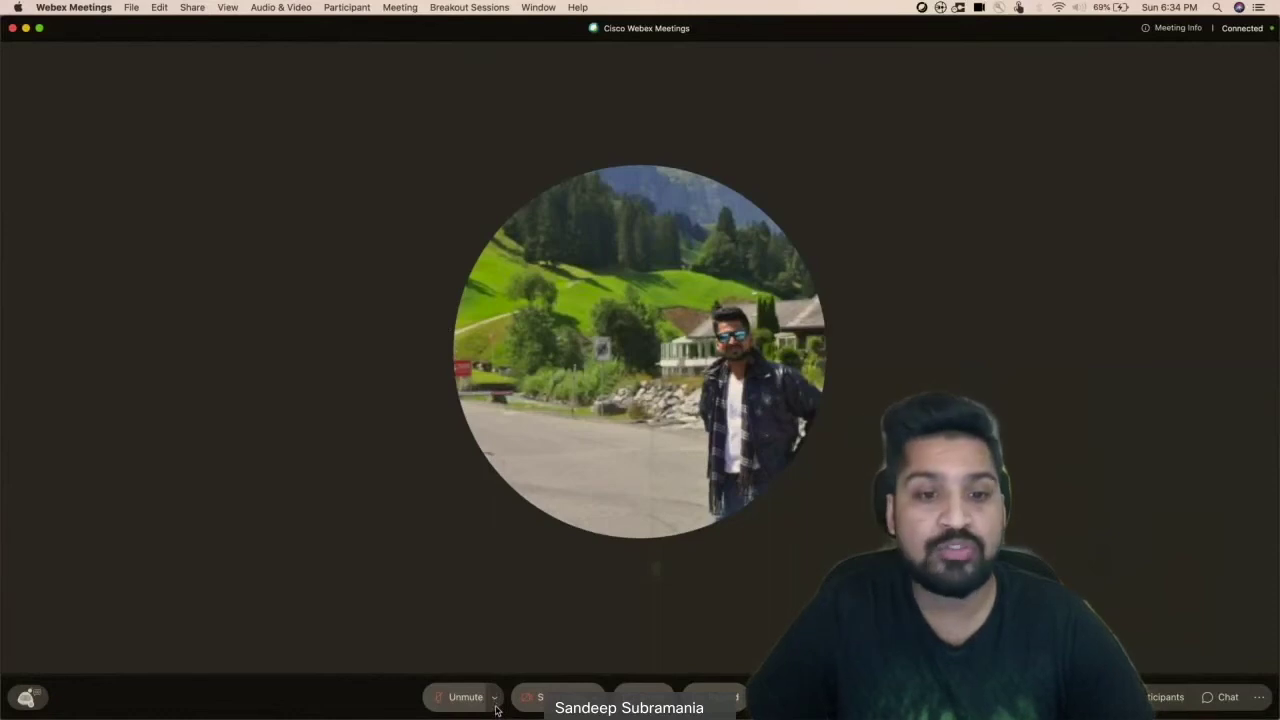
# Open the audio Settings dialog from the speaker and microphone options menu
pyautogui.click(494, 698)
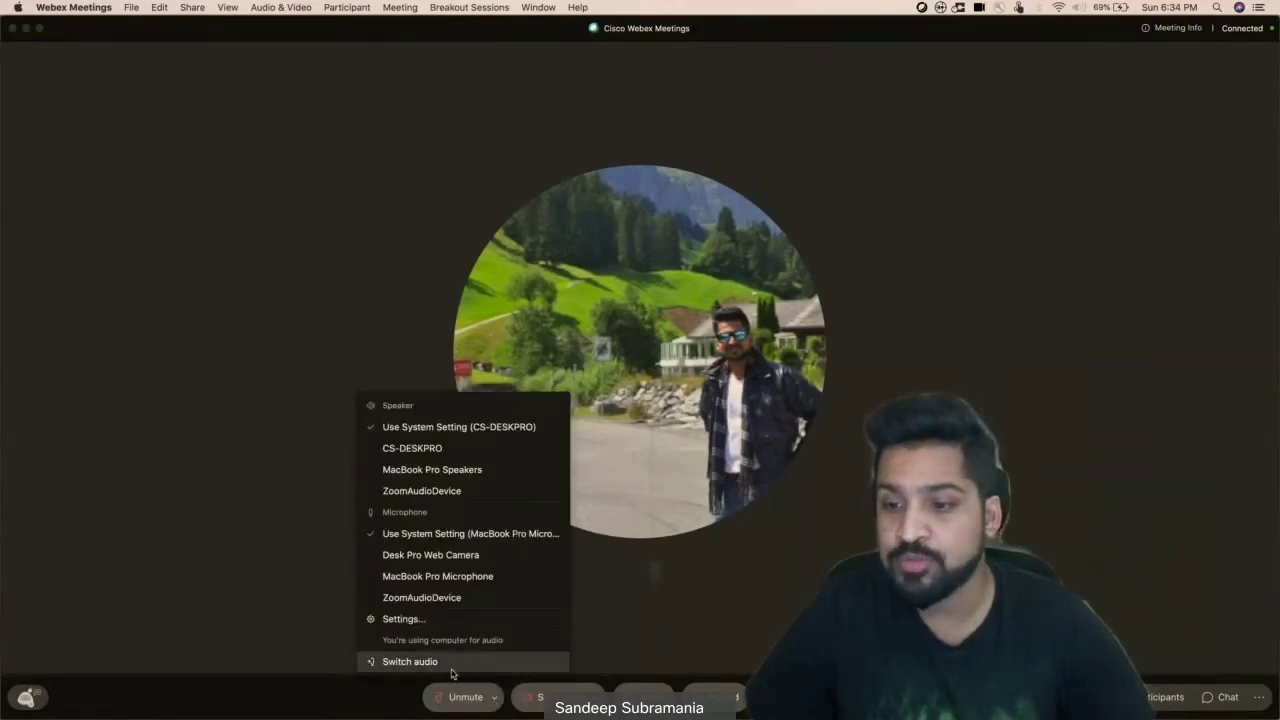
pyautogui.click(427, 626)
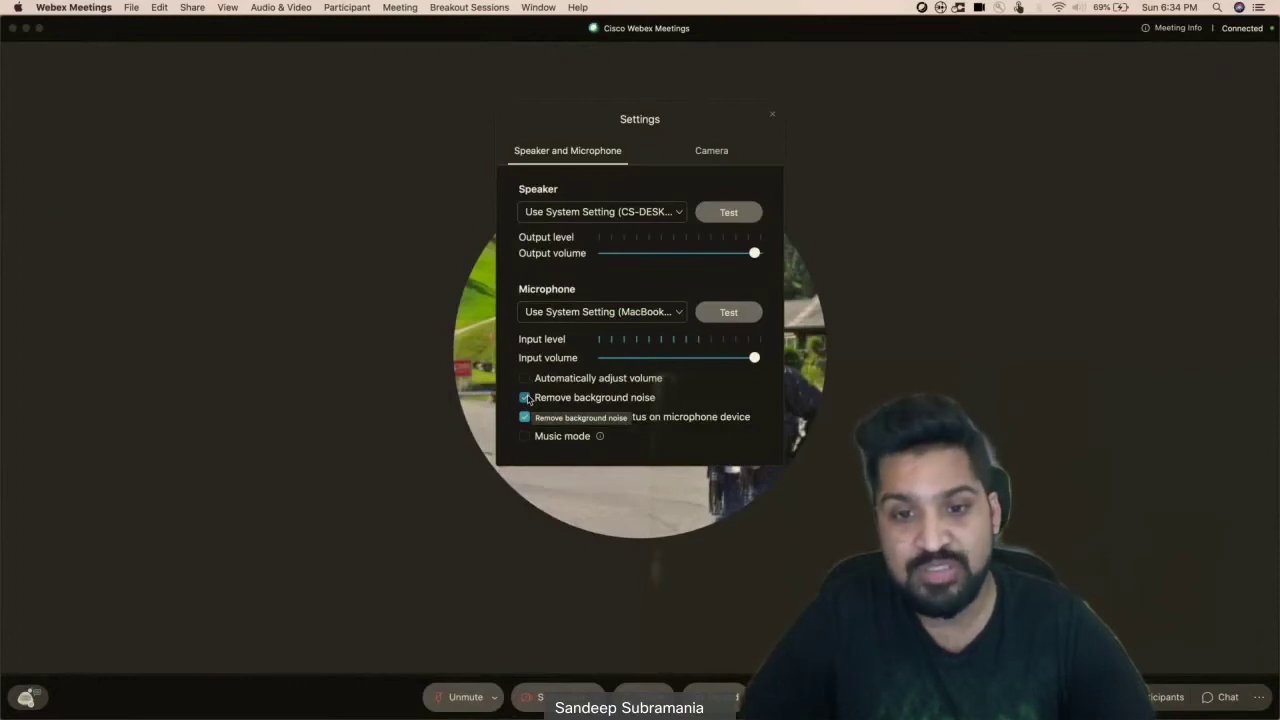
# Toggle Remove background noise off and back on so it stays enabled
pyautogui.click(525, 397)
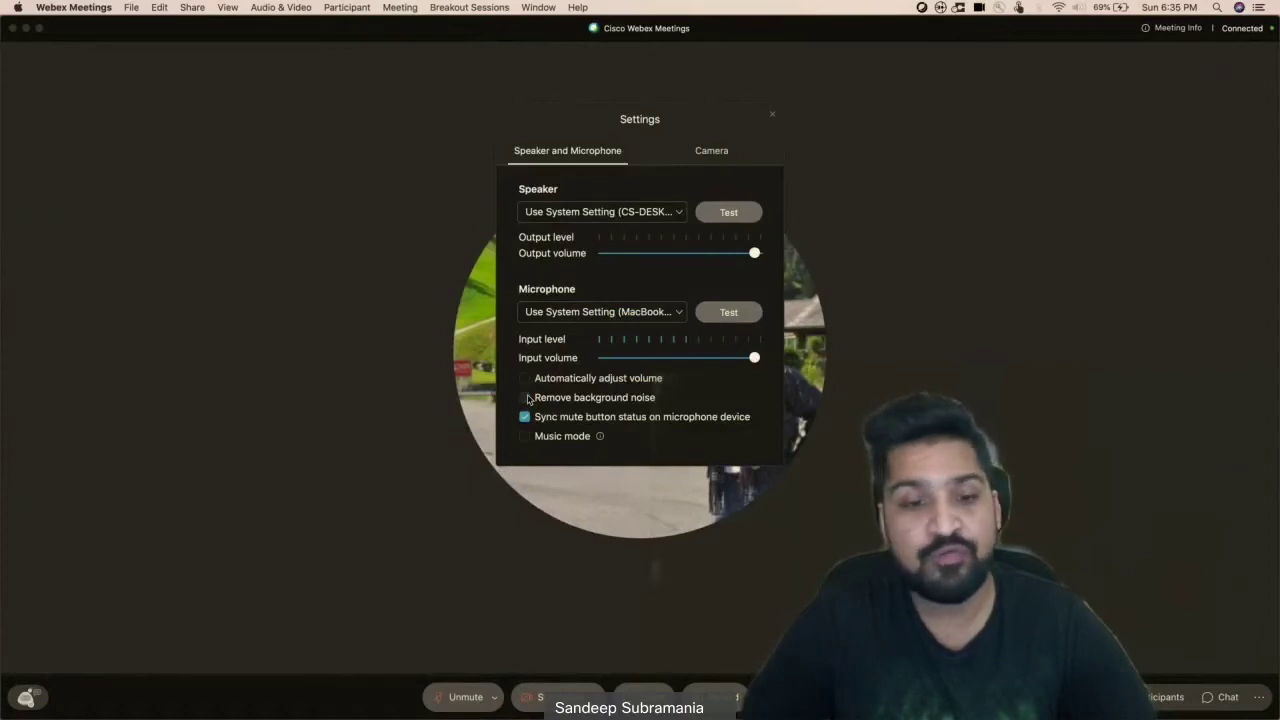
pyautogui.click(525, 398)
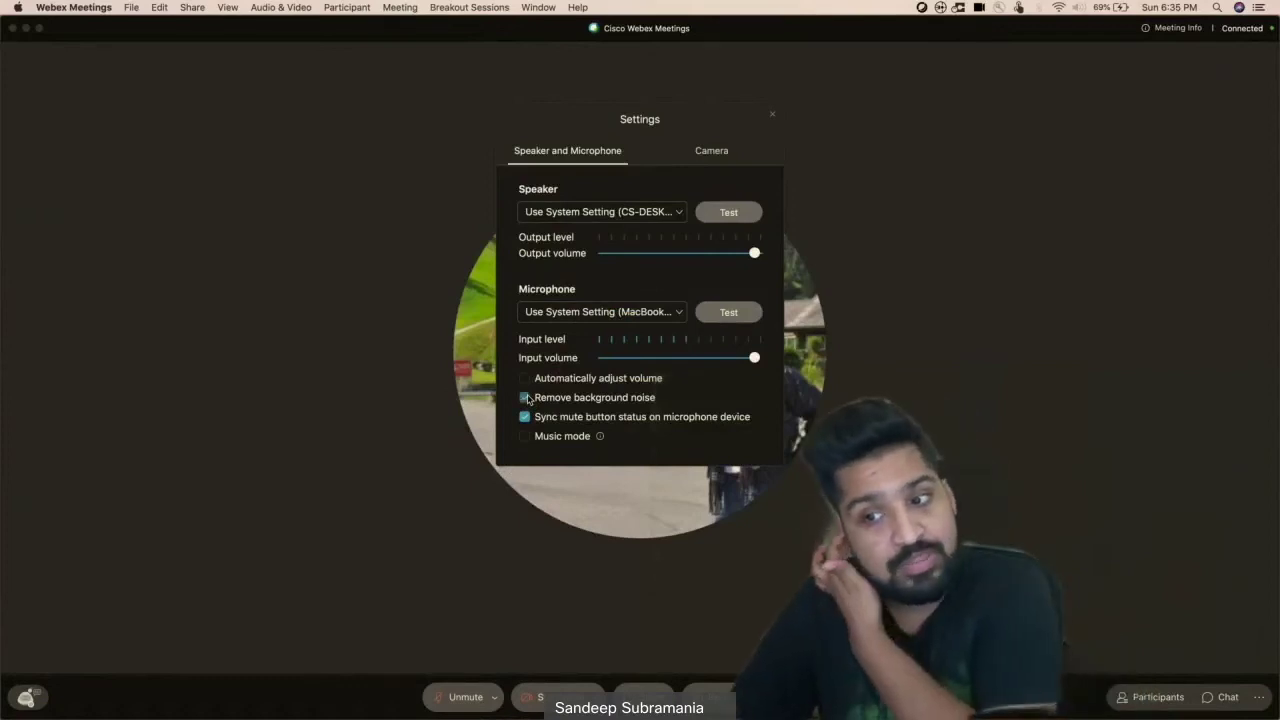